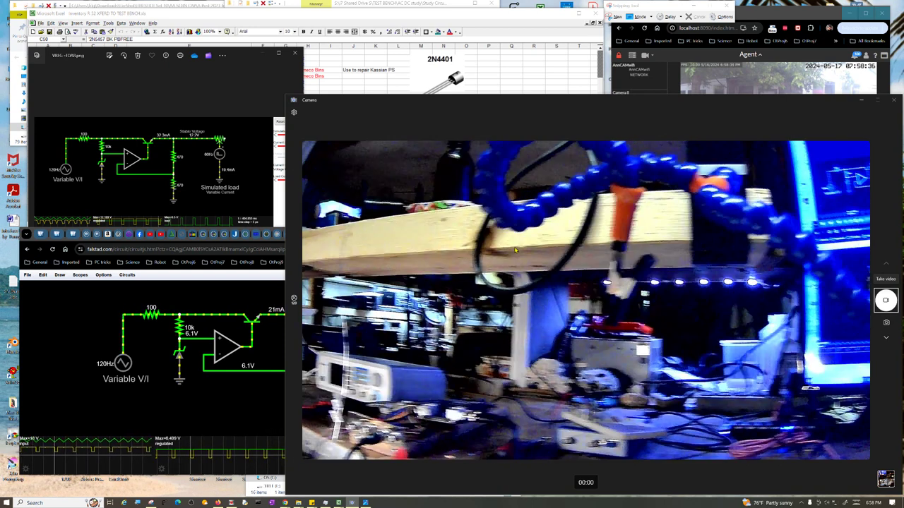
Bring the Falstad op-amp regulator simulation in front of the Camera window.
left_click(204, 279)
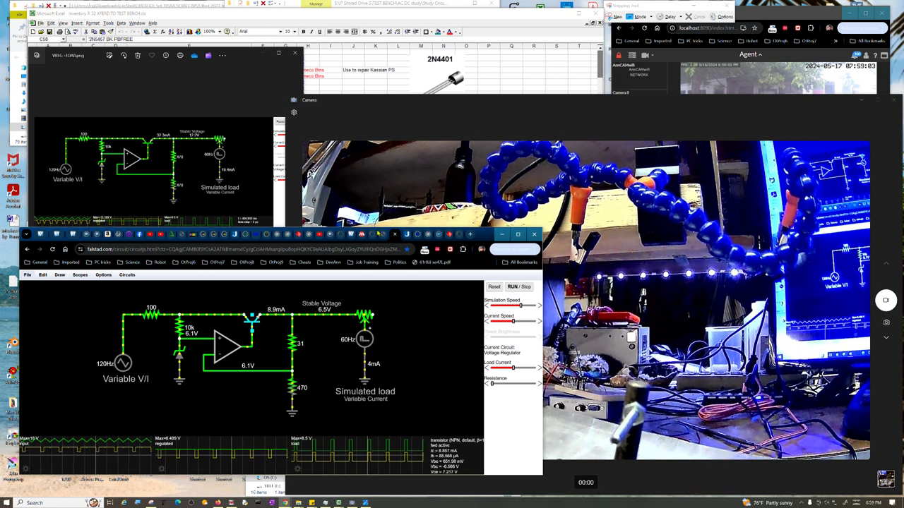
Bring the Windows Camera live bench view in front of the simulator.
left_click(486, 126)
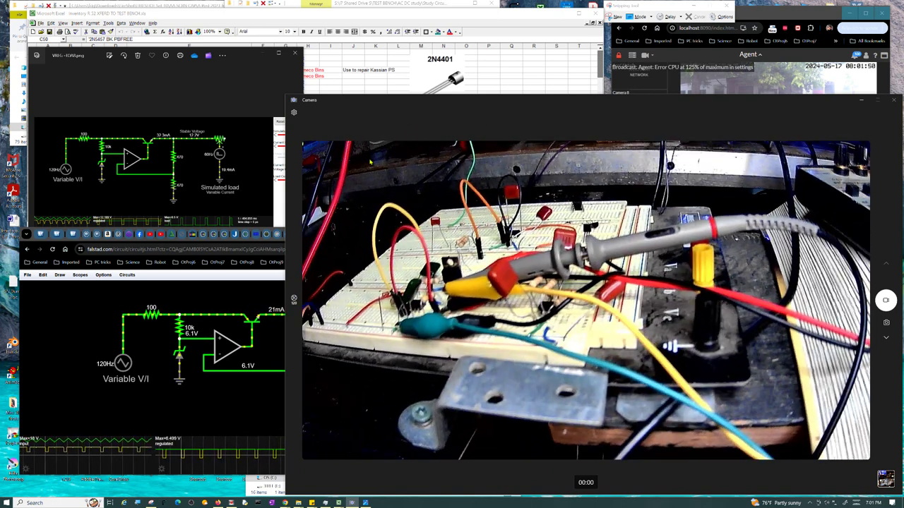
Vary the simulated feedback resistor from about 780 ohms to 1k to 220 ohms, then return to the camera feed.
left_click(201, 394)
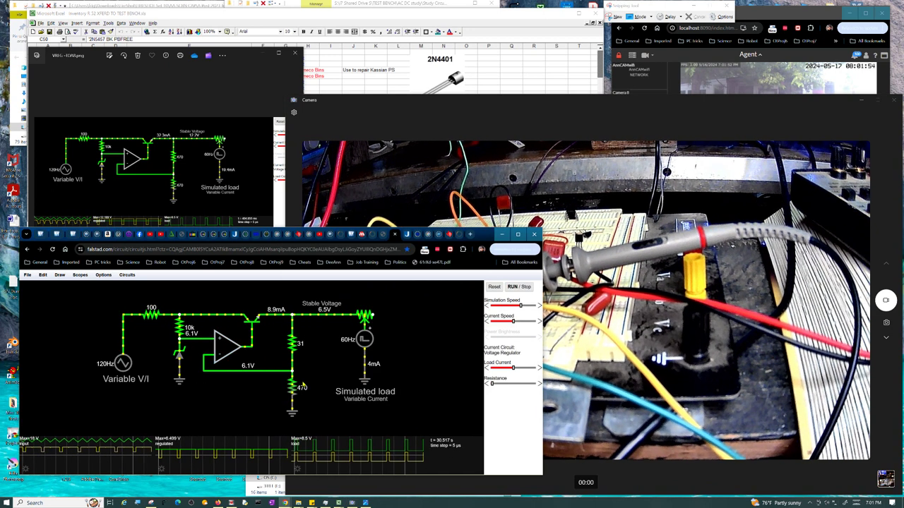
left_click(526, 383)
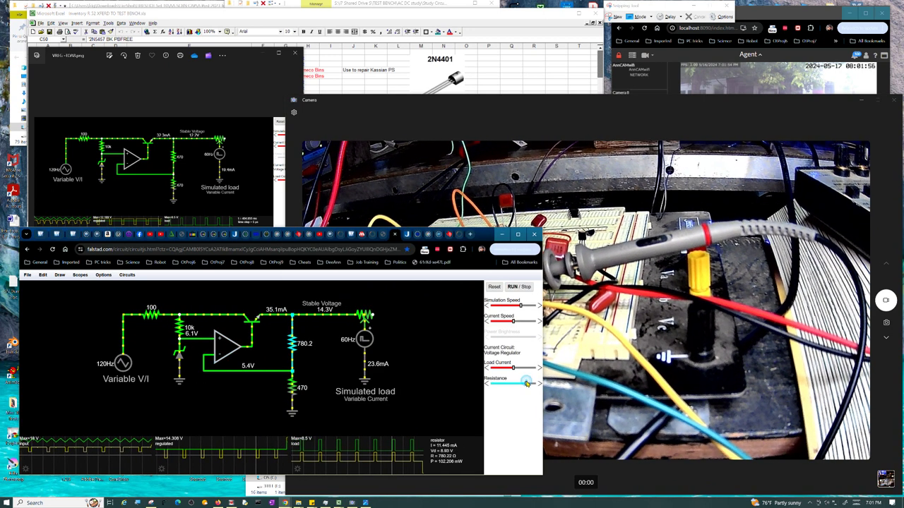
left_click_drag(526, 384, 537, 383)
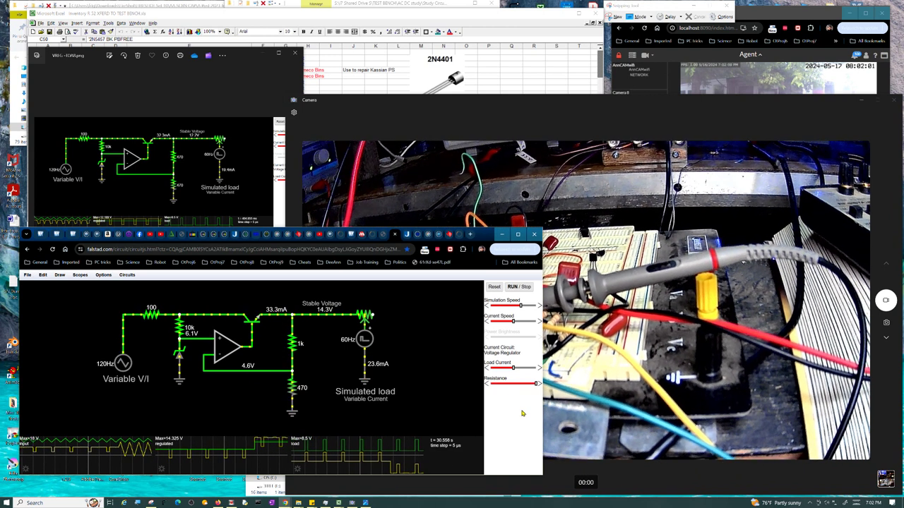
left_click(503, 383)
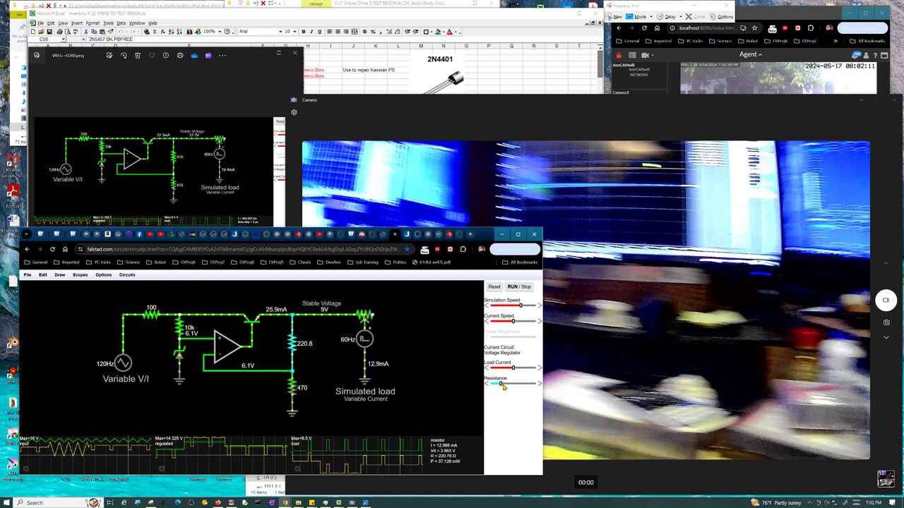
left_click(625, 487)
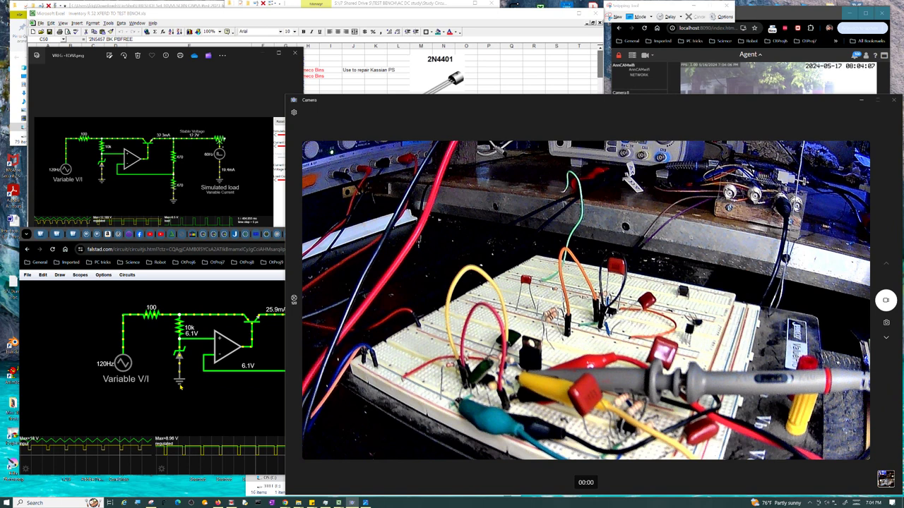
Switch from Windows Camera back to the Falstad regulator simulation with Alt+Tab.
key("alt+Tab")
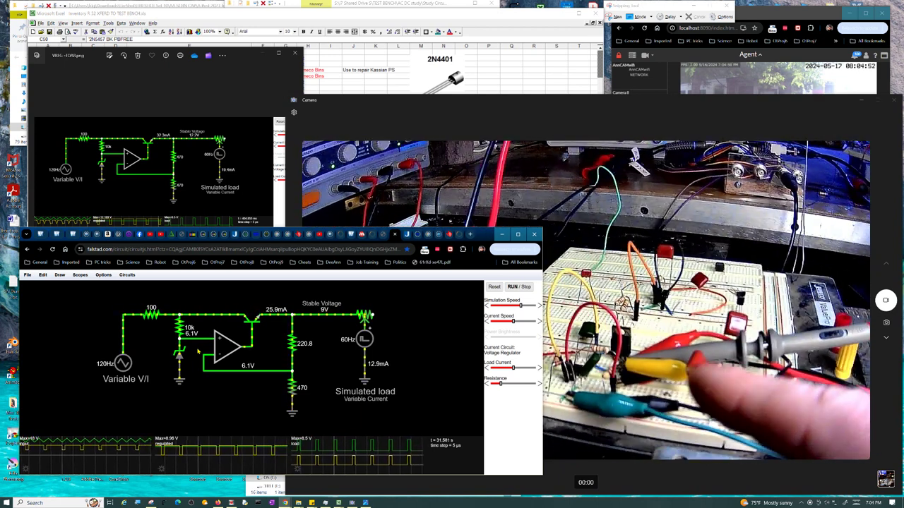
Bring the Windows Camera breadboard view in front of the Falstad simulation.
left_click(617, 401)
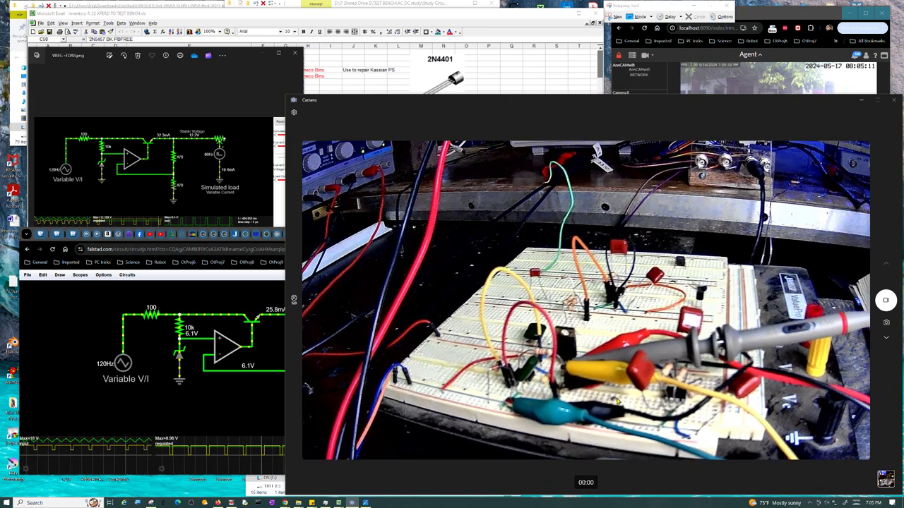
Bring the full Falstad op-amp regulator simulation back in front of the camera feed.
left_click(249, 393)
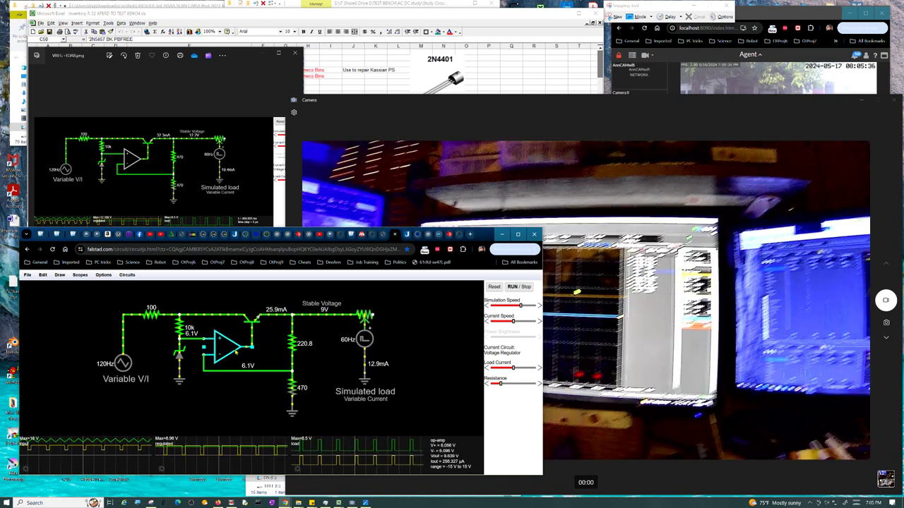
Switch back to the Windows Camera bench feed with Alt+Tab.
key("alt+Tab")
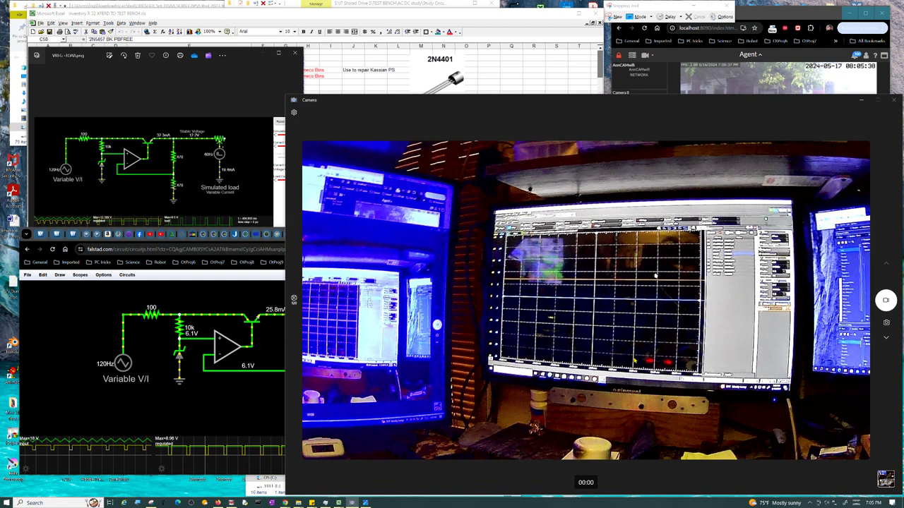